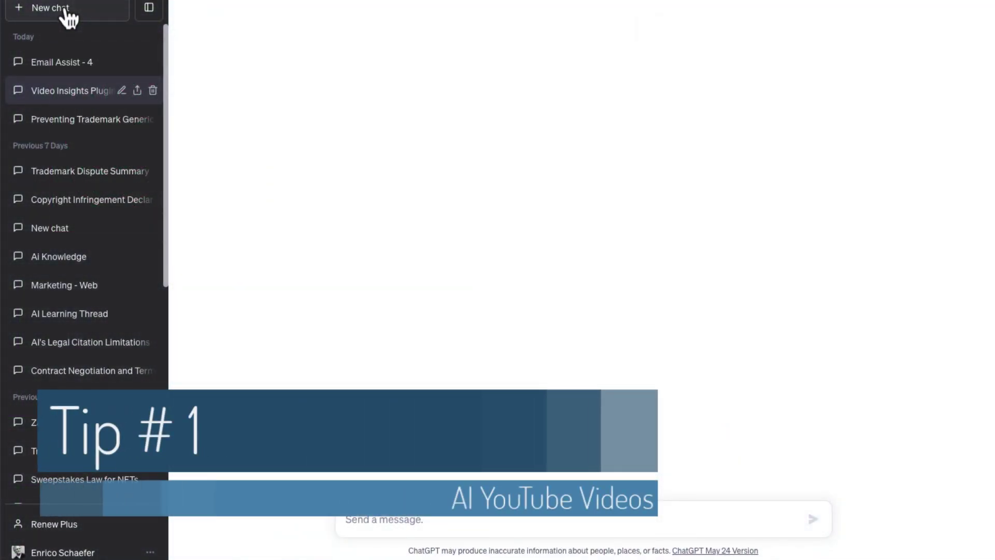
Step: Start a new GPT-4 chat and enable the Video Insights plugin in the plugin list
click(66, 11)
mouse_move(638, 19)
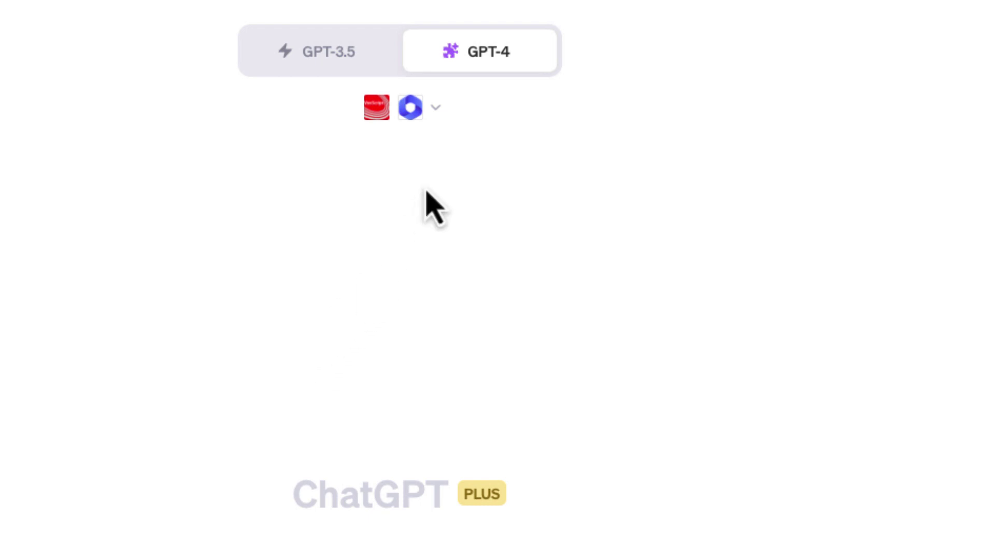
click(435, 110)
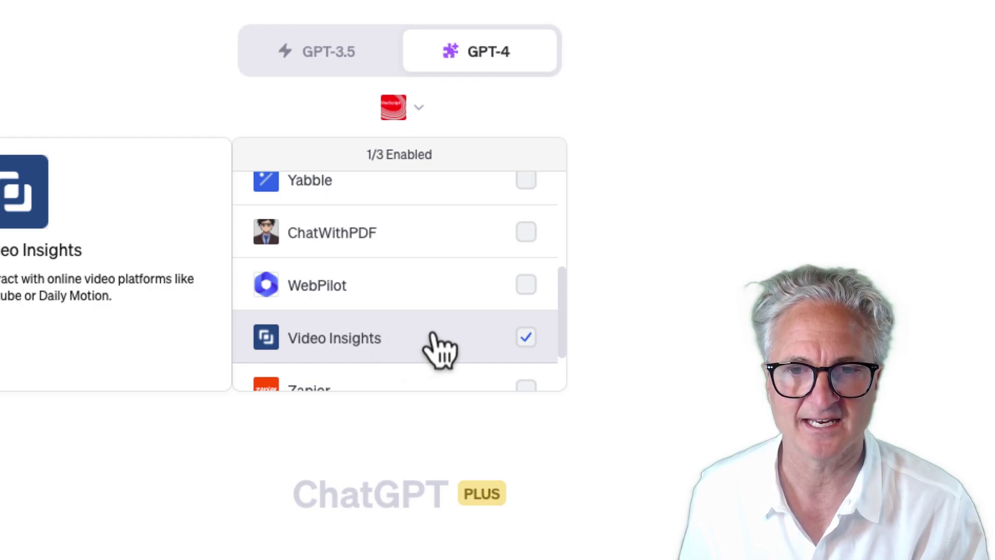
click(526, 338)
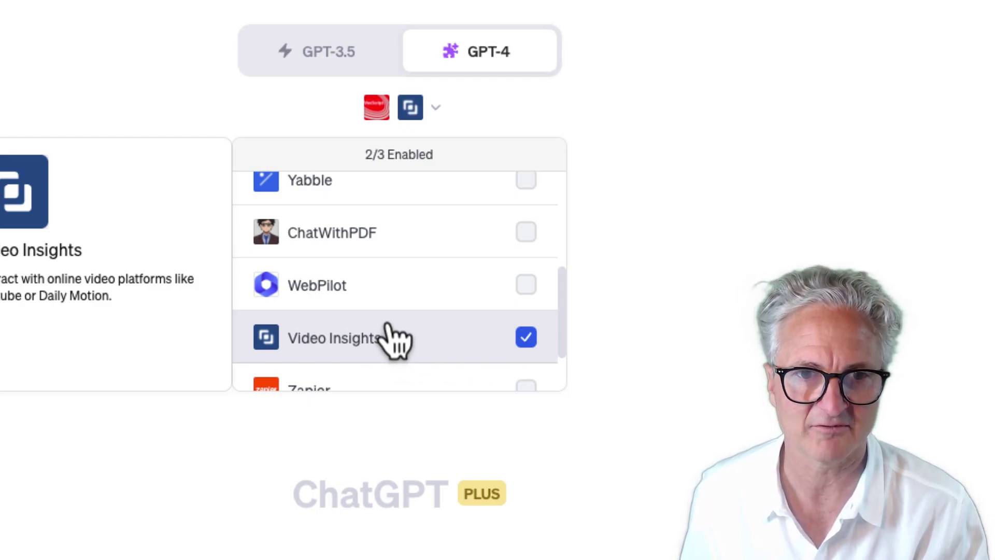
click(621, 131)
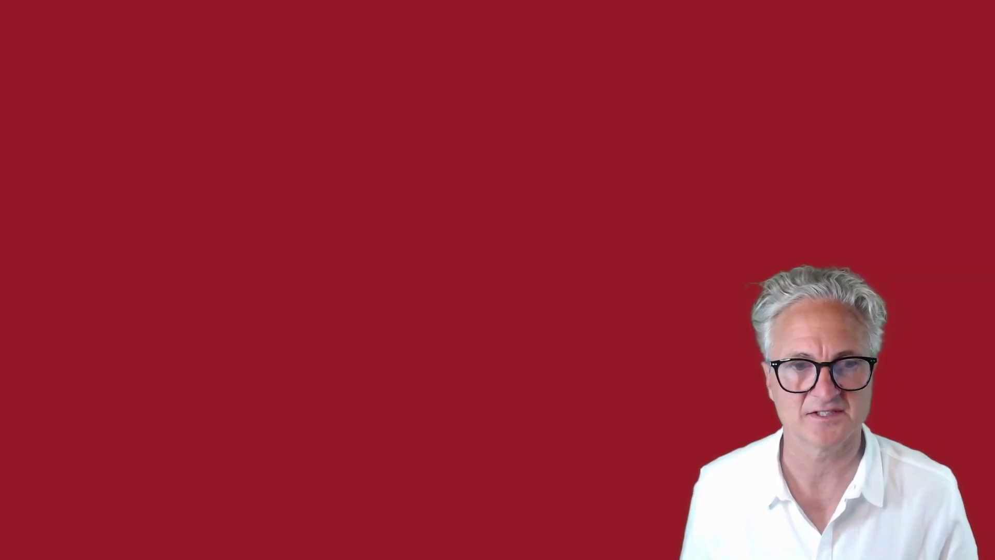
Step: Copy the YouTube video link from Chrome's address bar
text(https://www.youtube.com/watch?v=G2fqAlgmoPo&t=565s)
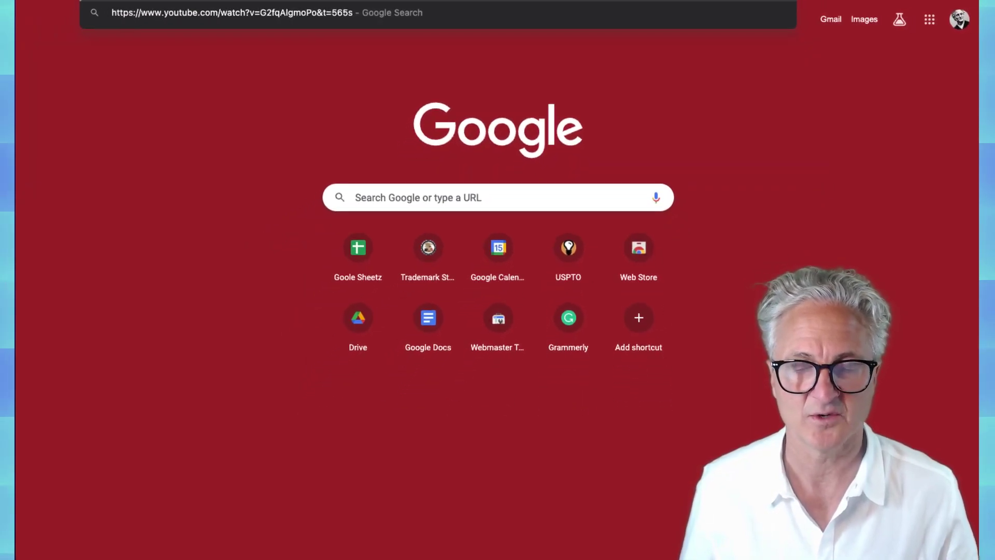
key(Escape)
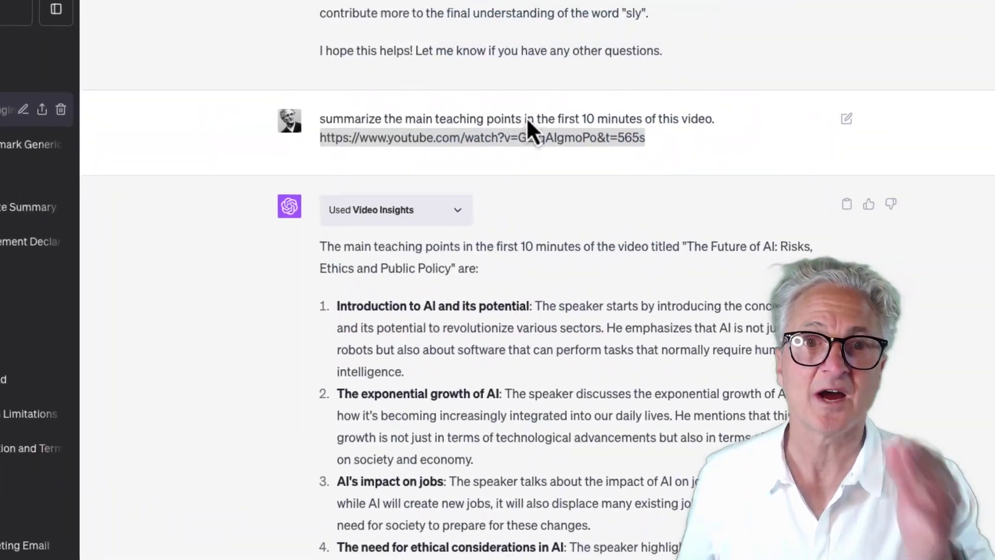
Step: Highlight 'in the first 10 minutes of this video.' in the summary request
drag(507, 124, 760, 138)
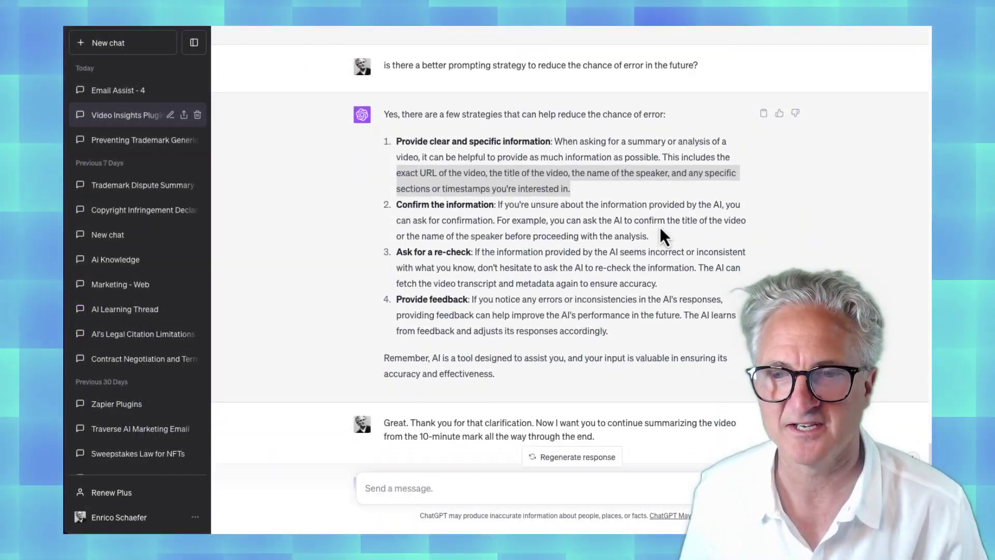
Step: Scroll through the Introduction to Generative AI summary to its PaLM API point and closing line
scroll(660, 227, down, 1)
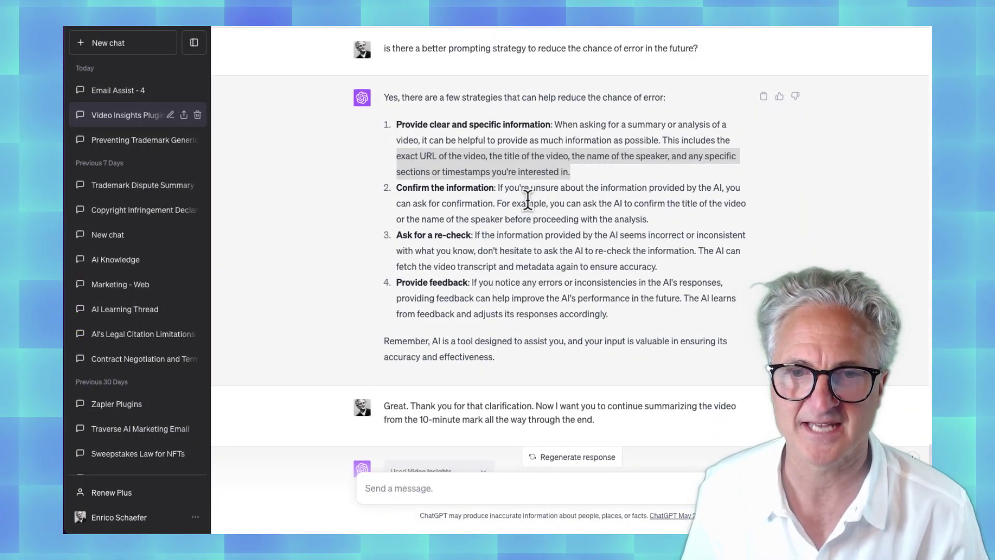
scroll(528, 199, down, 2)
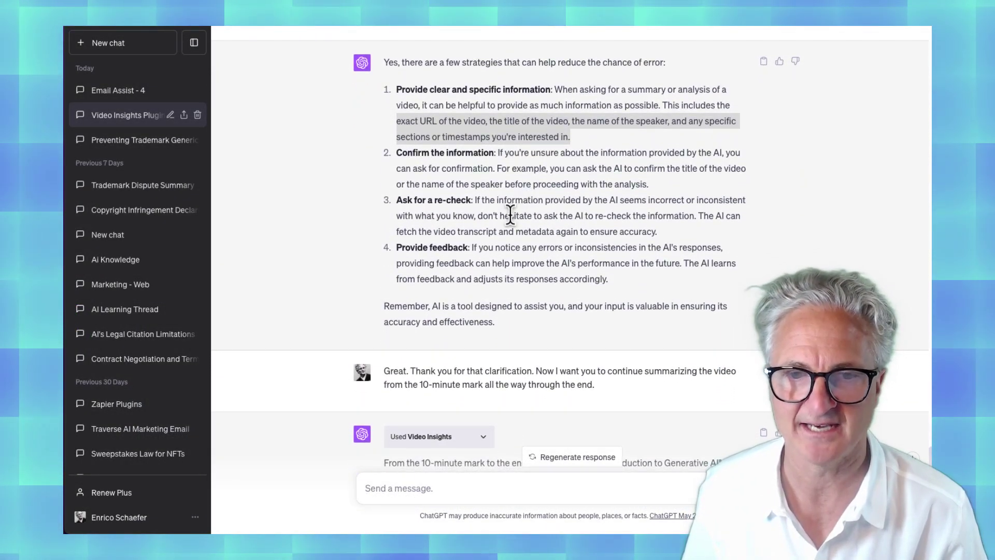
scroll(511, 214, down, 2)
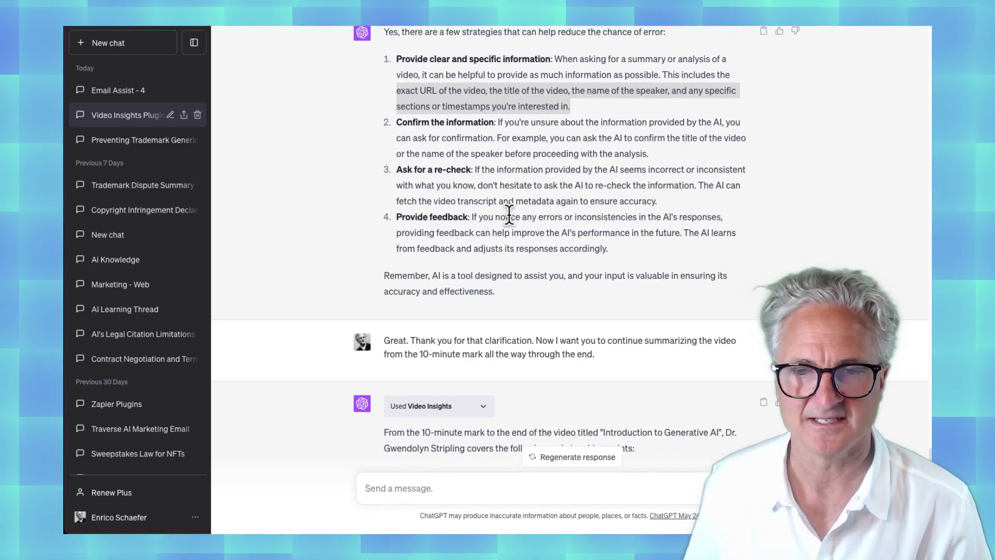
scroll(510, 214, down, 4)
scroll(508, 212, down, 2)
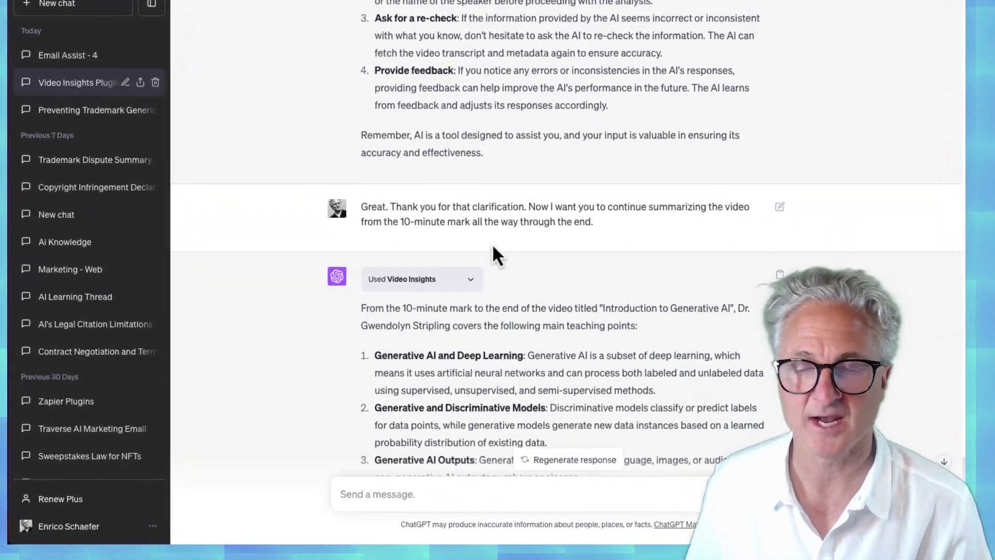
scroll(479, 72, down, 5)
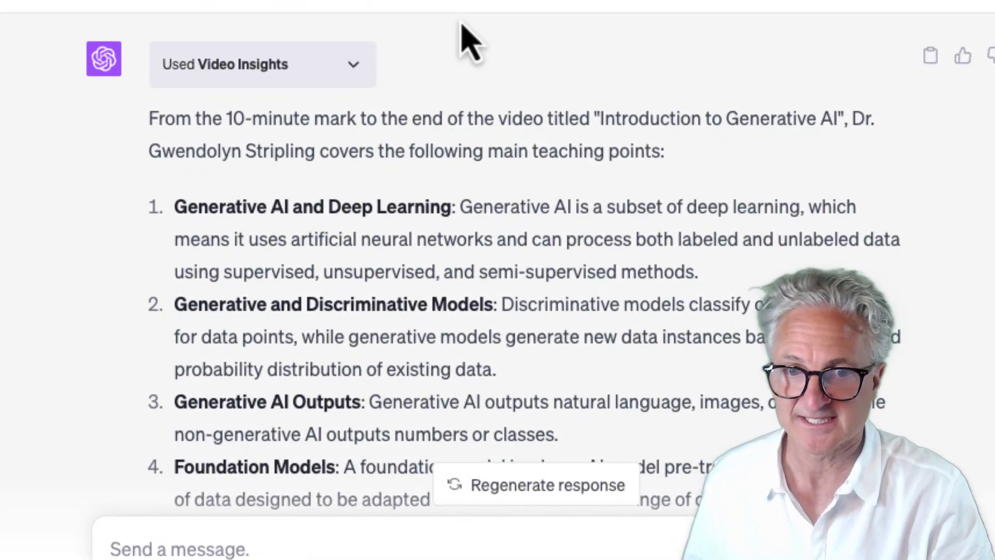
scroll(469, 42, down, 6)
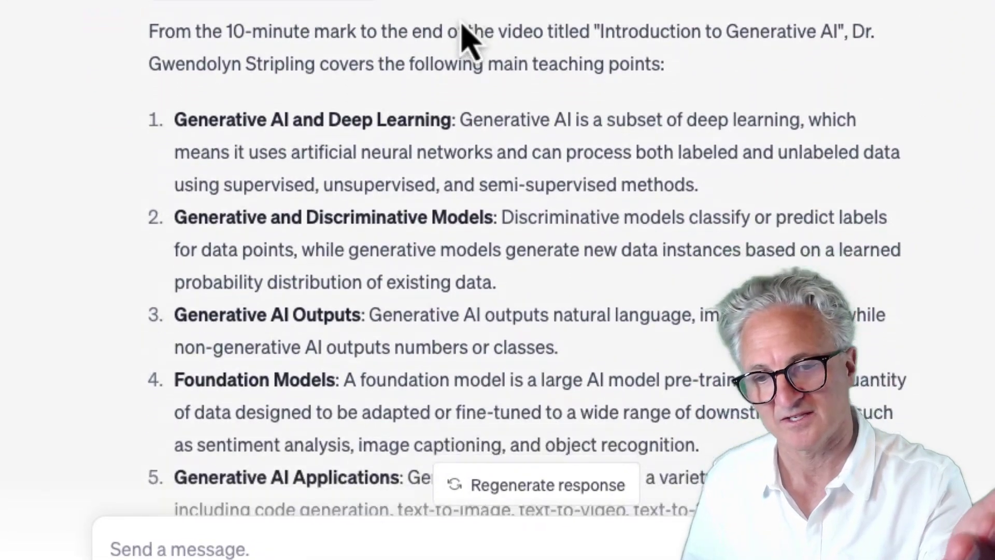
scroll(461, 23, down, 5)
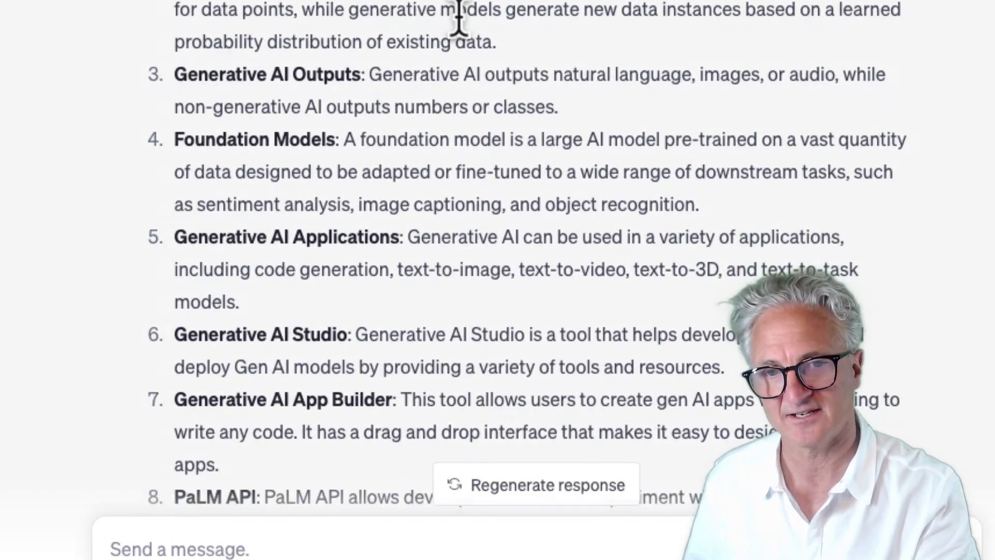
scroll(460, 21, down, 2)
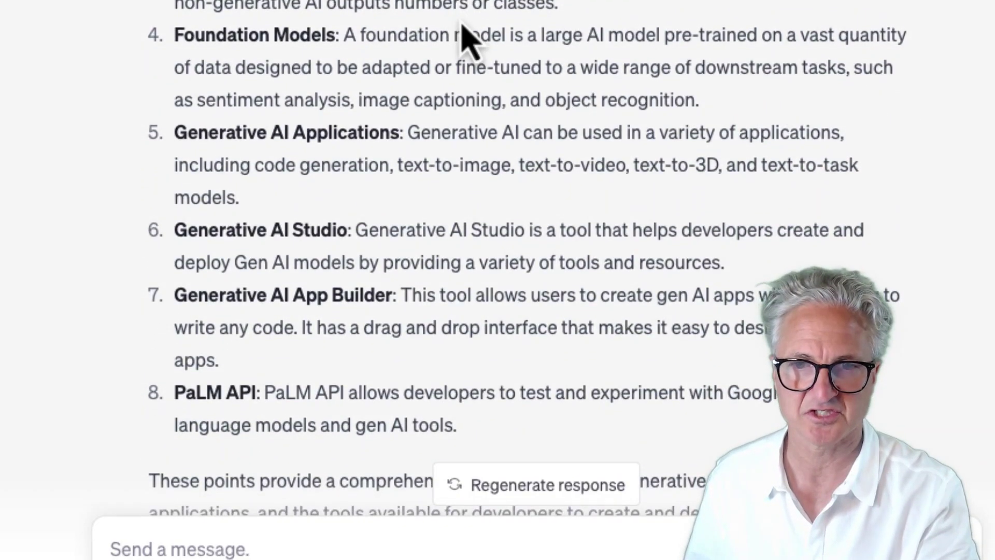
scroll(464, 34, up, 1)
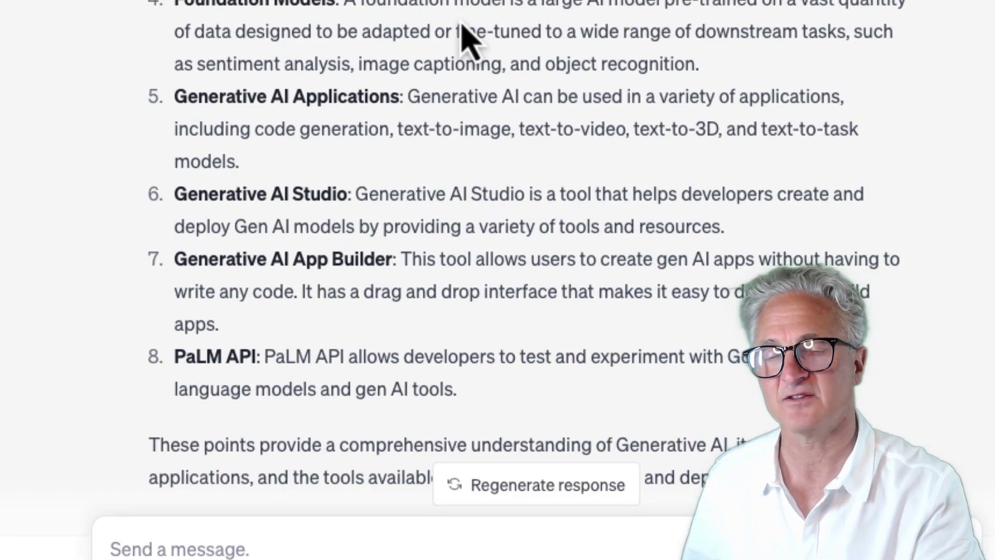
scroll(462, 26, up, 1)
scroll(463, 25, up, 1)
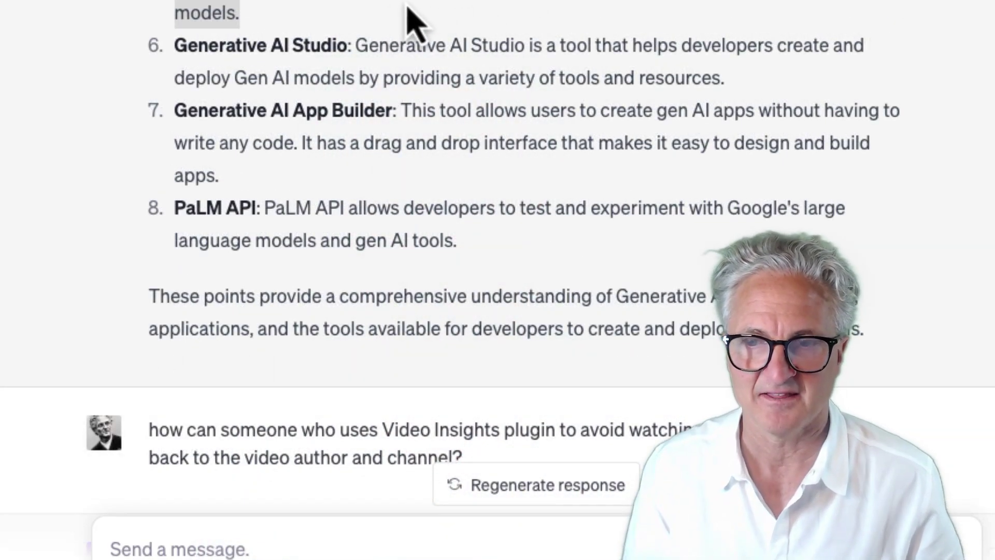
Step: Clear the text highlight and scroll up to the reply on supporting the video creator
click(425, 6)
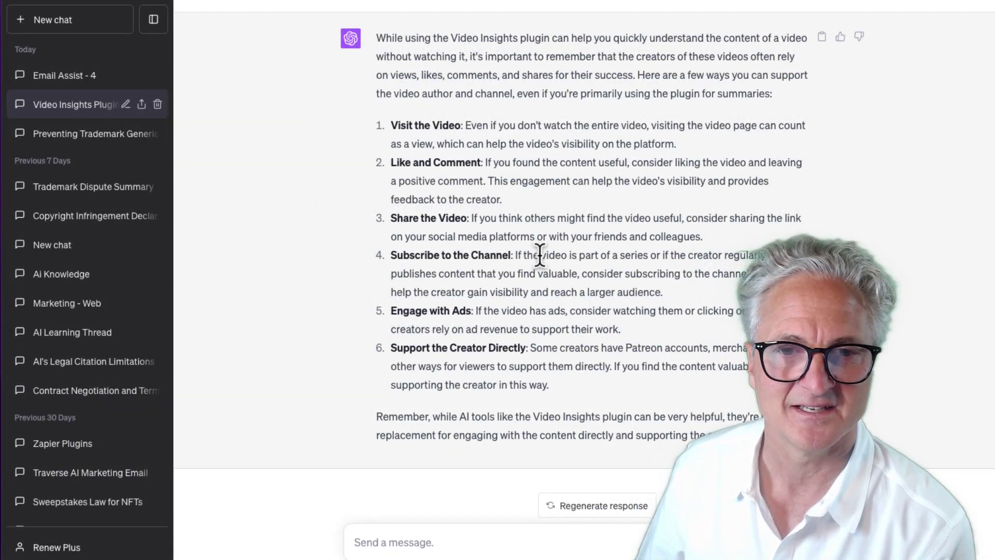
scroll(539, 254, up, 1)
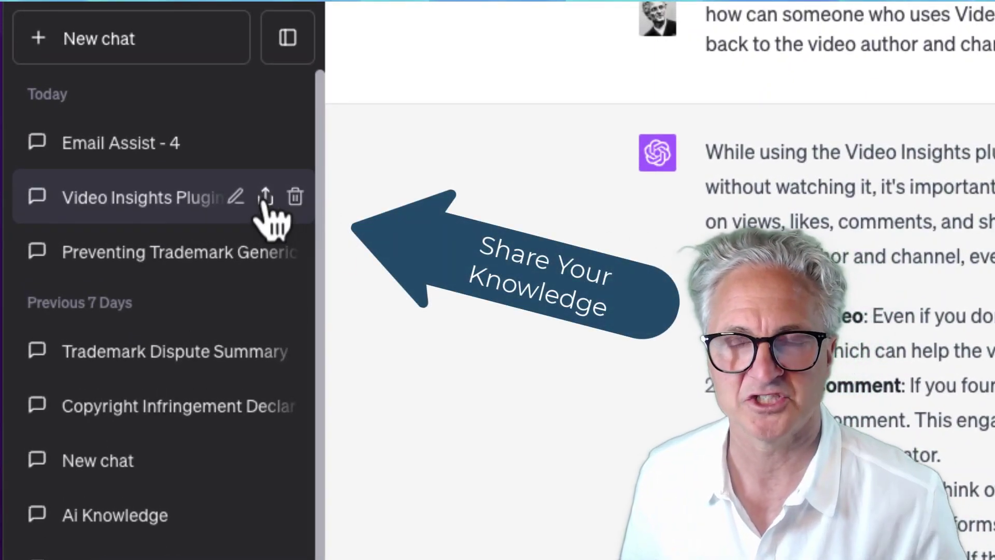
Step: Preview the Video Insights chat in Share Link to Chat, then go to Launchpad
click(265, 200)
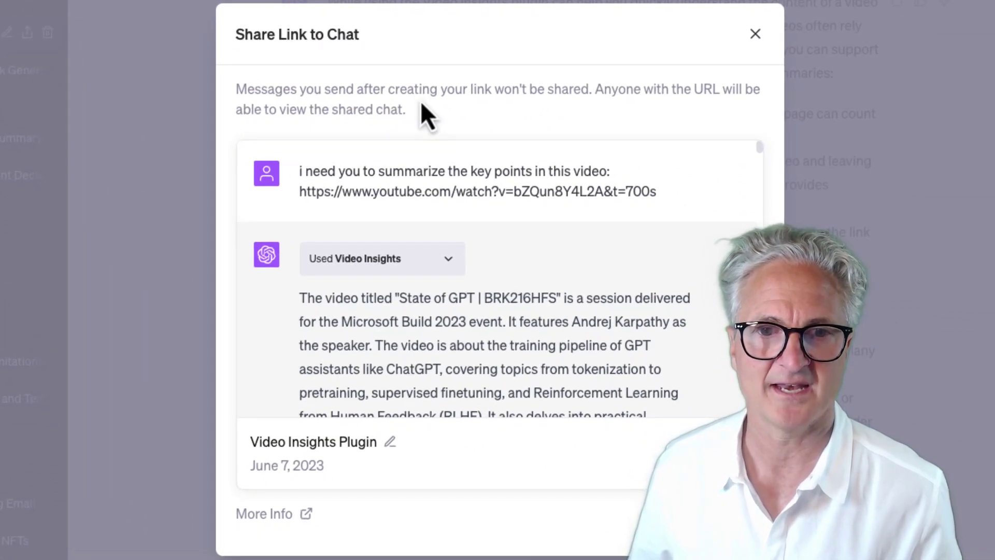
scroll(438, 219, down, 1)
scroll(438, 218, up, 1)
scroll(438, 221, down, 8)
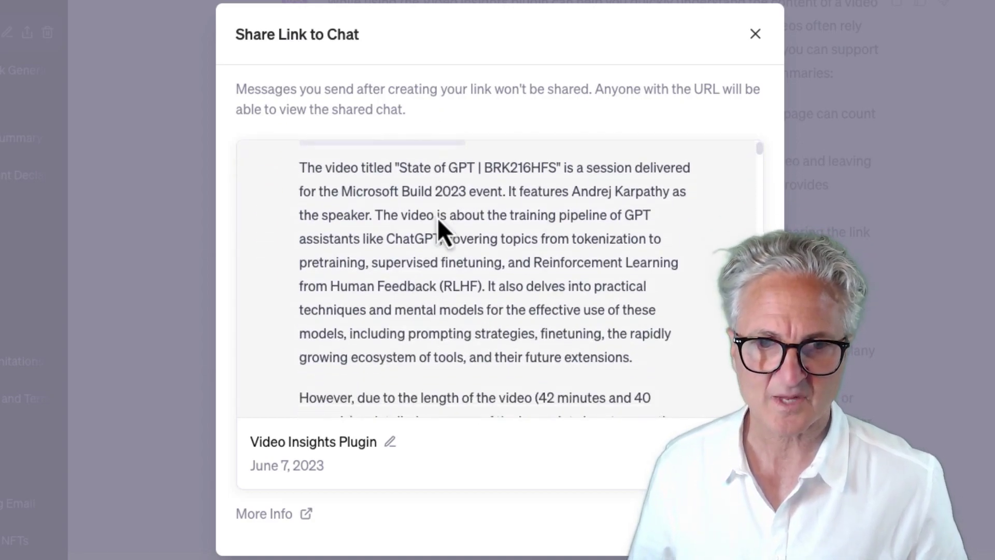
scroll(439, 221, down, 10)
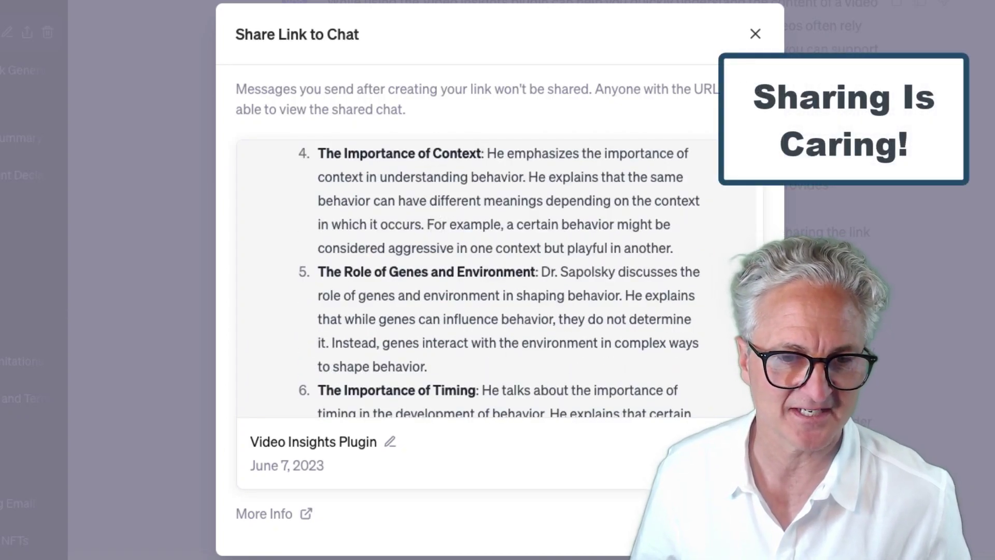
scroll(575, 409, down, 1)
scroll(574, 396, up, 10)
scroll(573, 396, down, 5)
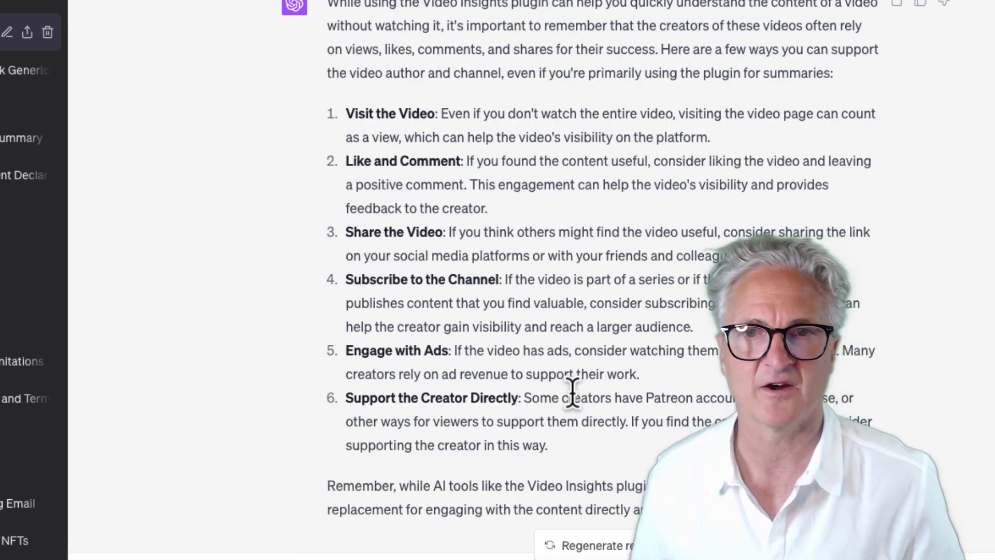
scroll(573, 394, down, 2)
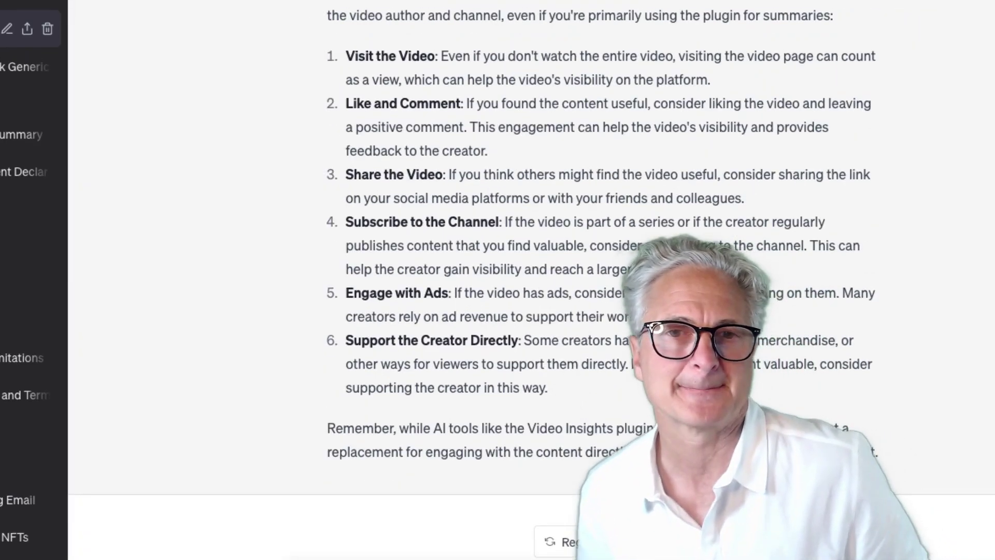
click(235, 559)
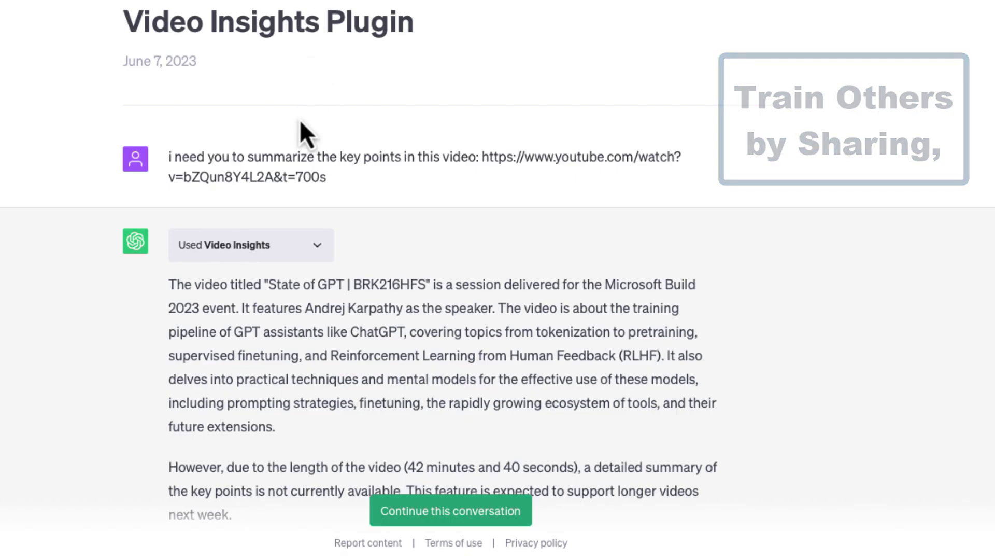
Step: Scroll down through the video summaries in the shared Video Insights Plugin chat
scroll(301, 122, down, 3)
scroll(301, 124, down, 15)
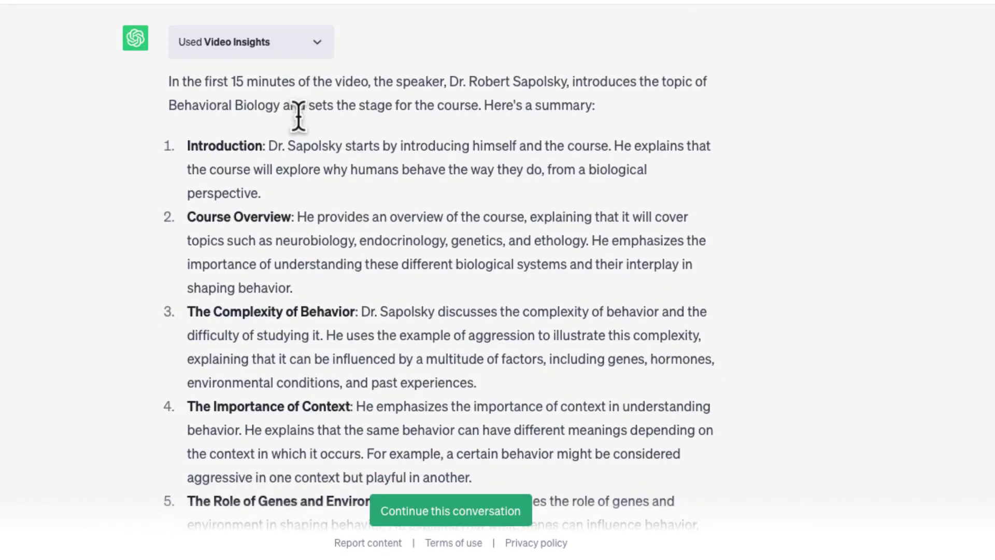
scroll(300, 119, down, 20)
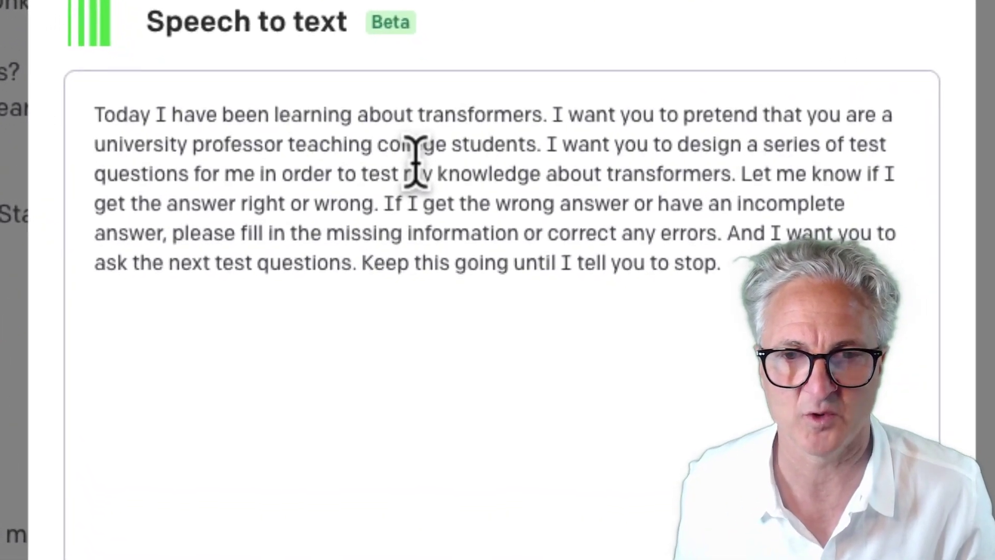
Step: Select the dictated transformers-quiz prompt in the Speech to text app
drag(722, 263, 36, 126)
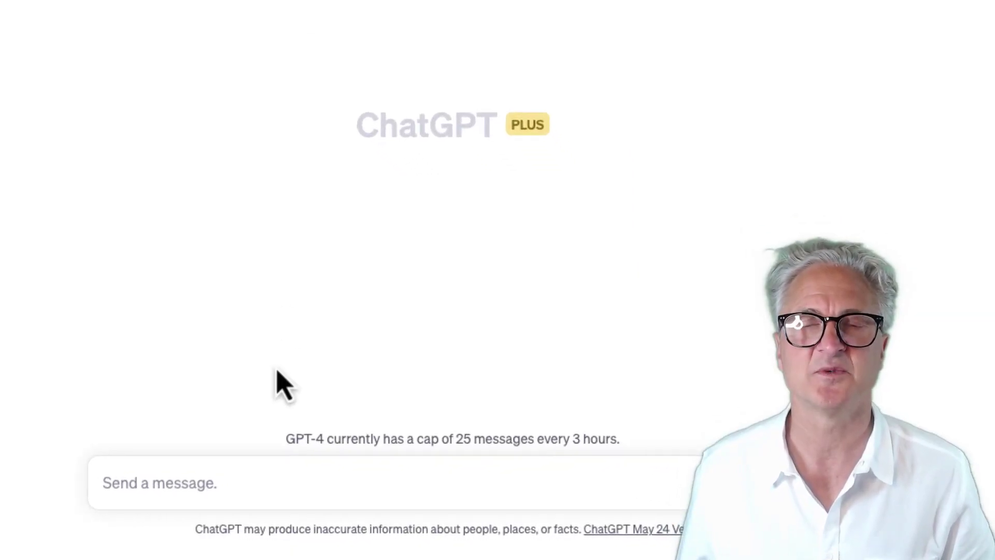
Step: Paste the quiz prompt, then answer that transformers allowed queries to run in parallel
click(151, 482)
text(Today I have been learning about transformers. I want you to pretend that you are a university professor teaching college students. I want you to design a series of test questions for me in order to test my knowledge about transformers. Let me know if I get the answer right or wrong. If I get the wrong answer or have an incomplete answer, please fill in the missing information or correct the errors. And I want you to ask the next test questions. Keep this going until I tell you to stop.)
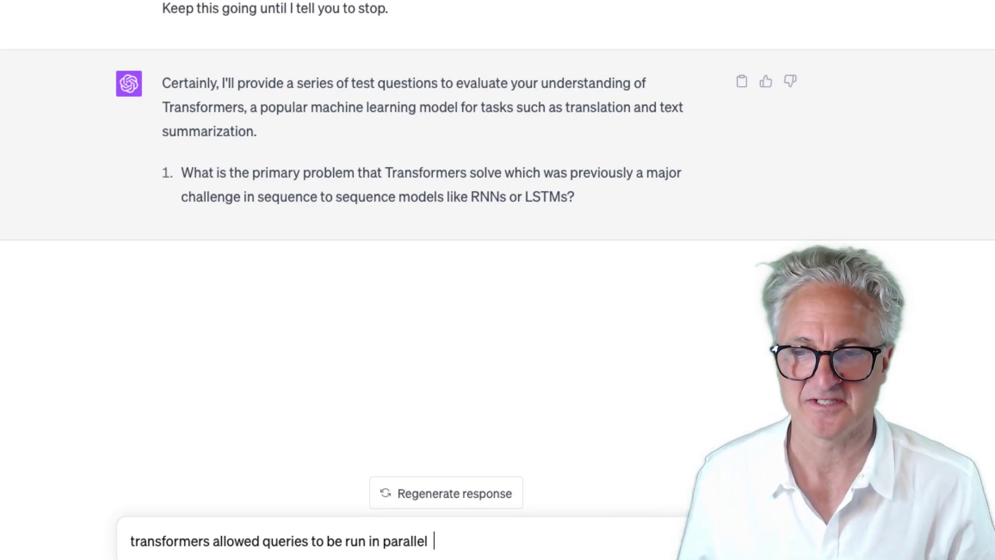
key(Return)
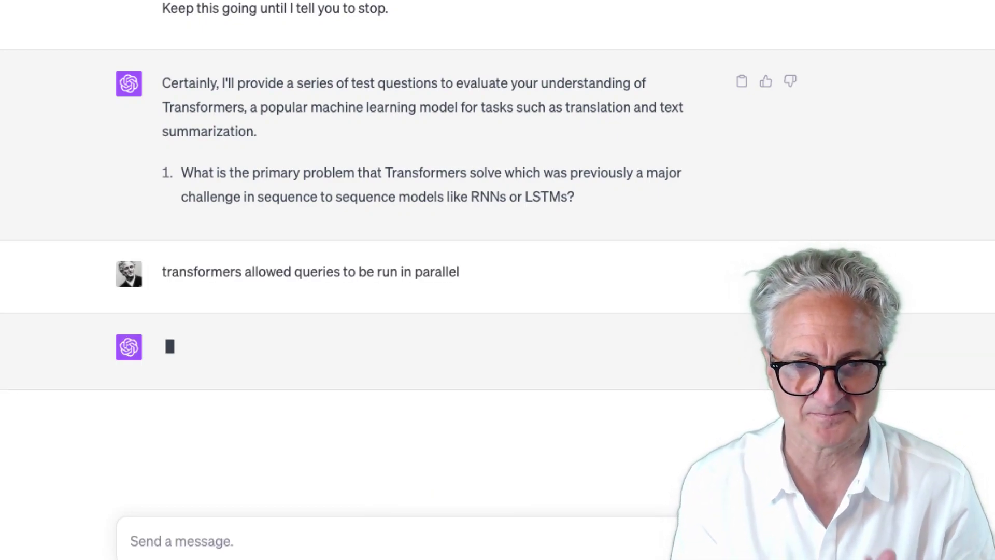